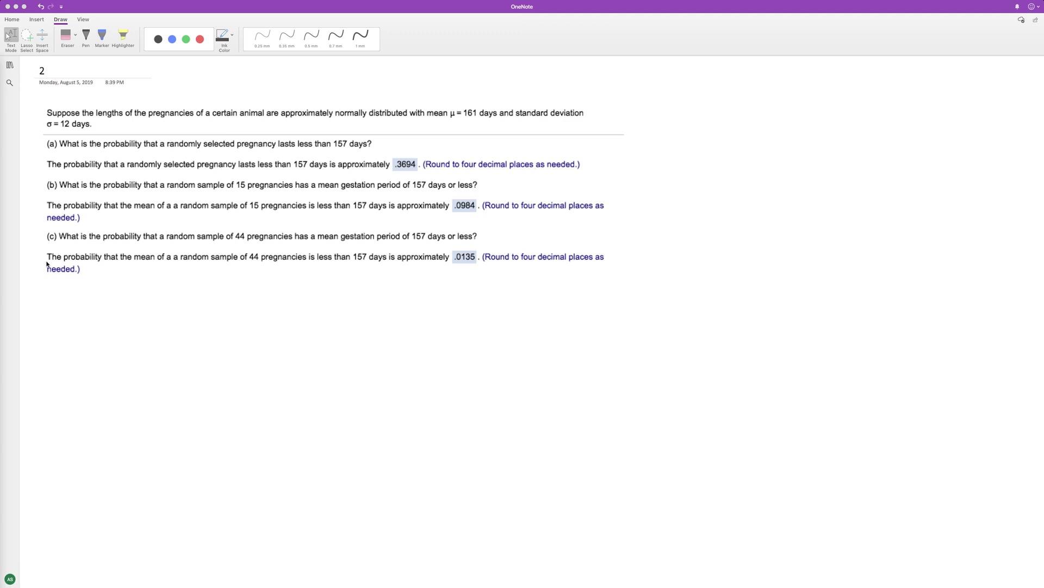
Handwrite 'a.' and the numerator (157−161) with a fraction bar in black ink.
left_click(63, 323)
left_click_drag(38, 313, 50, 327)
left_click(58, 325)
left_click_drag(104, 281, 110, 321)
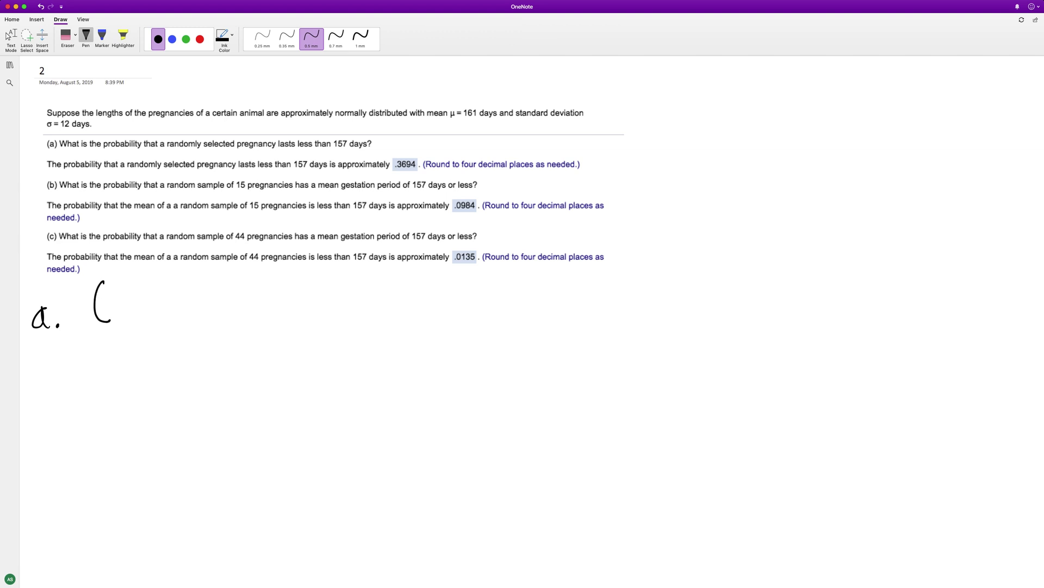
mouse_move(124, 284)
left_mouse_down()
mouse_move(154, 285)
mouse_move(138, 313)
left_mouse_up()
mouse_move(159, 285)
left_mouse_down()
mouse_move(141, 312)
mouse_move(178, 285)
mouse_move(171, 312)
left_mouse_up()
left_click_drag(190, 298, 215, 311)
left_click_drag(234, 280, 227, 305)
left_click_drag(252, 276, 249, 317)
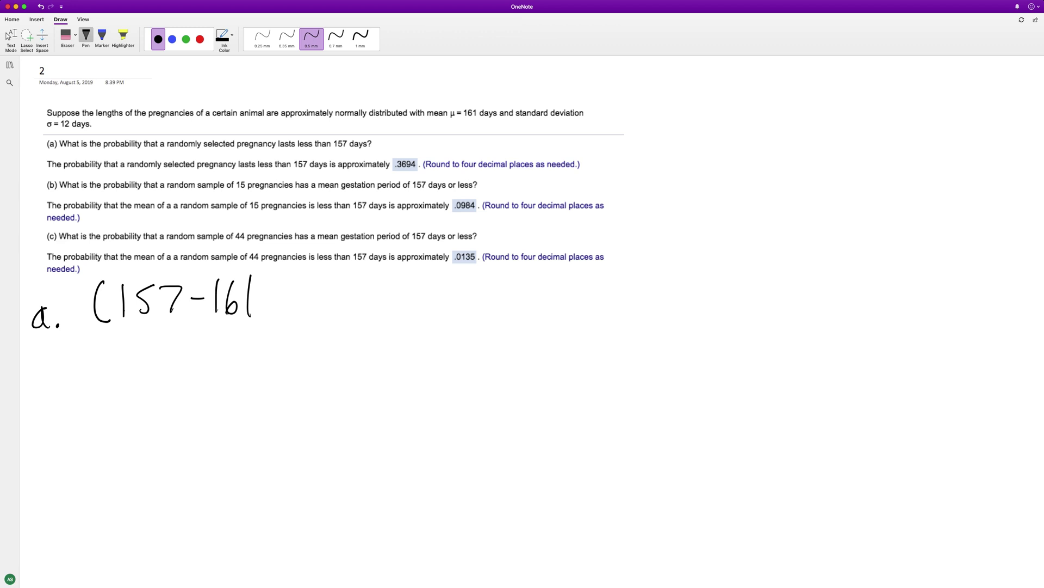
left_click_drag(252, 274, 257, 325)
left_click_drag(86, 331, 262, 326)
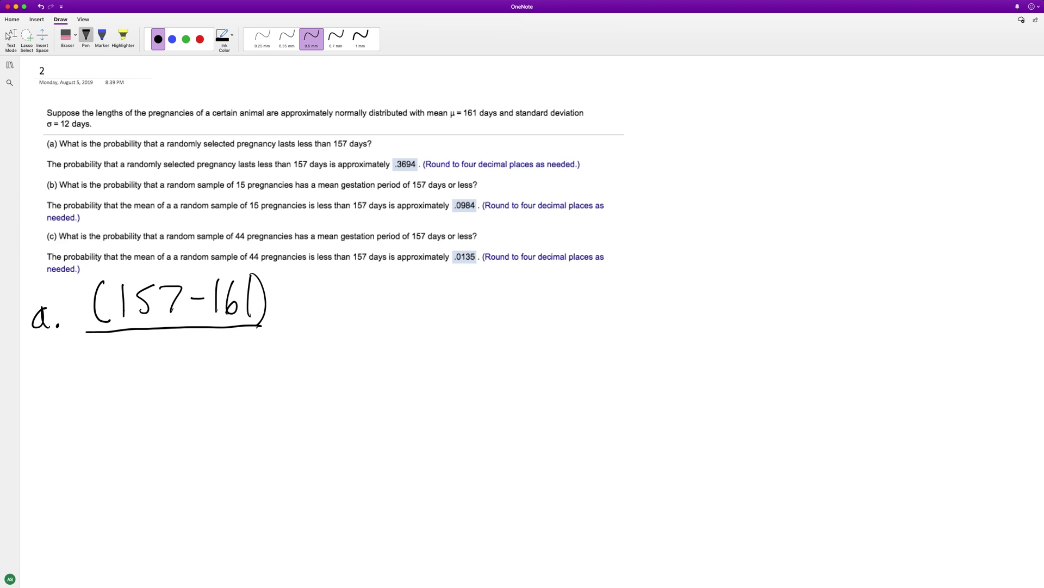
Add the denominator 12, then write = −4/12 = −1/3.
left_click_drag(153, 337, 156, 369)
mouse_move(165, 344)
left_mouse_down()
mouse_move(155, 368)
mouse_move(197, 361)
left_mouse_up()
left_click_drag(280, 328, 297, 329)
mouse_move(276, 324)
left_mouse_down()
mouse_move(352, 293)
mouse_move(383, 308)
mouse_move(364, 296)
left_mouse_up()
mouse_move(349, 322)
left_mouse_down()
mouse_move(389, 314)
mouse_move(347, 354)
left_mouse_up()
mouse_move(359, 334)
left_mouse_down()
mouse_move(362, 351)
mouse_move(387, 342)
left_mouse_up()
left_click_drag(408, 323, 417, 313)
left_click_drag(422, 296, 473, 295)
mouse_move(460, 297)
left_mouse_down()
mouse_move(484, 296)
mouse_move(466, 336)
left_mouse_up()
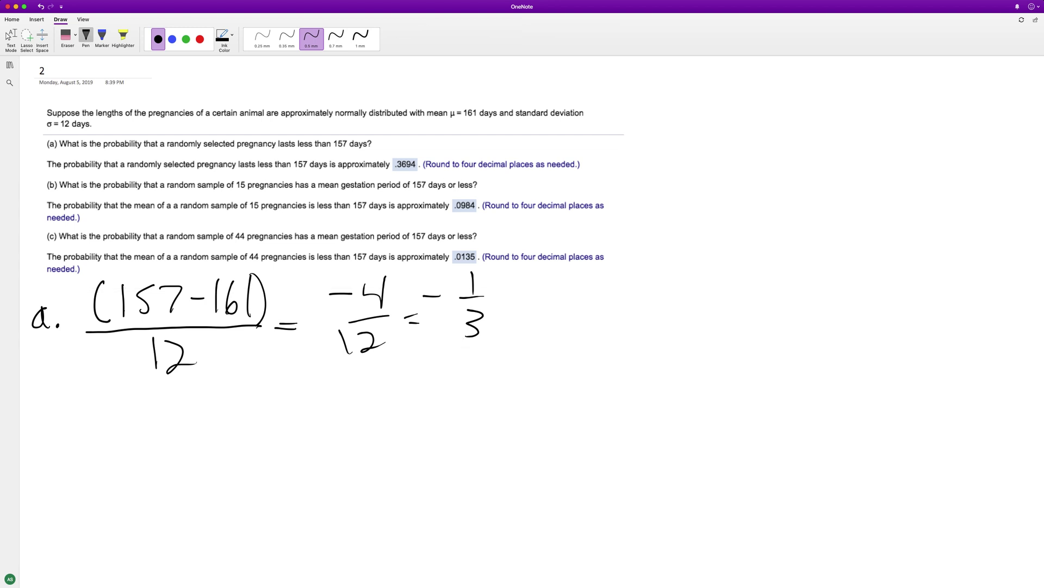
In Wolfram Alpha, replace the old query with (157-161)/12 and compute it as −1/3.
left_click(8, 36)
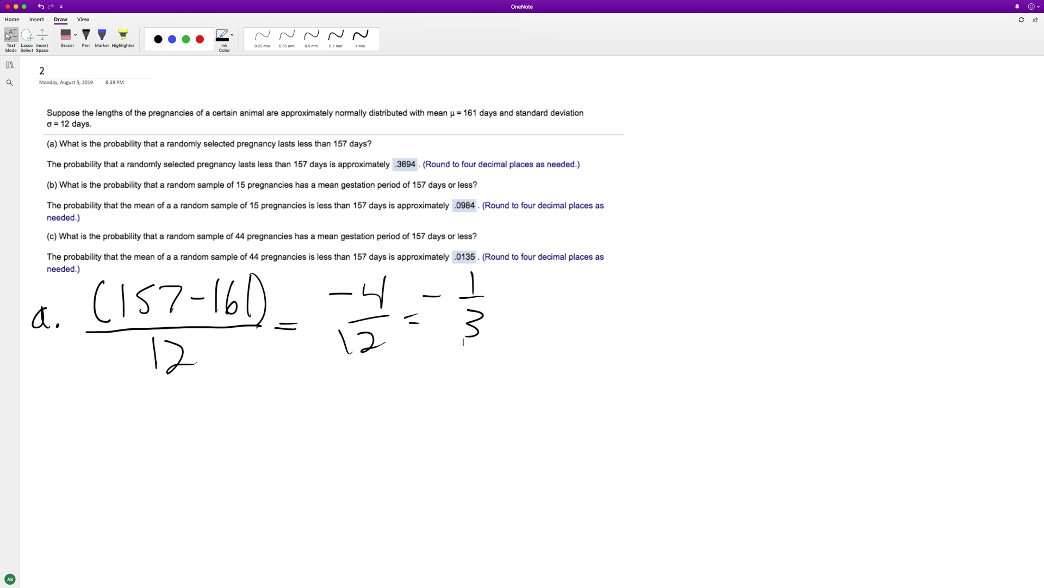
key("super+Tab")
left_click_drag(175, 163, 889, 23)
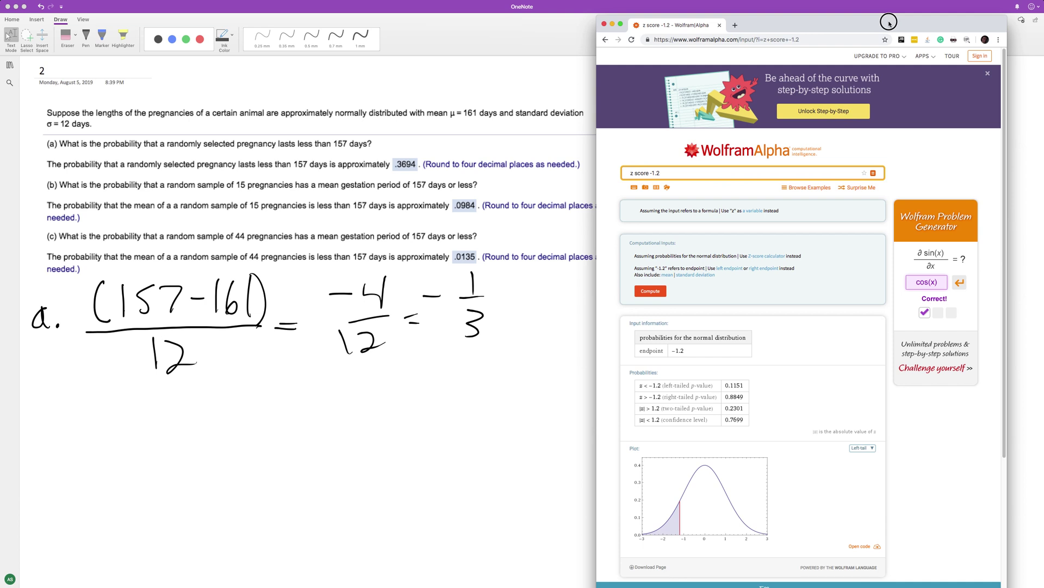
triple_click(728, 169)
type("(161-")
key("BackSpace")
key("BackSpace")
key("BackSpace")
type("57-161)")
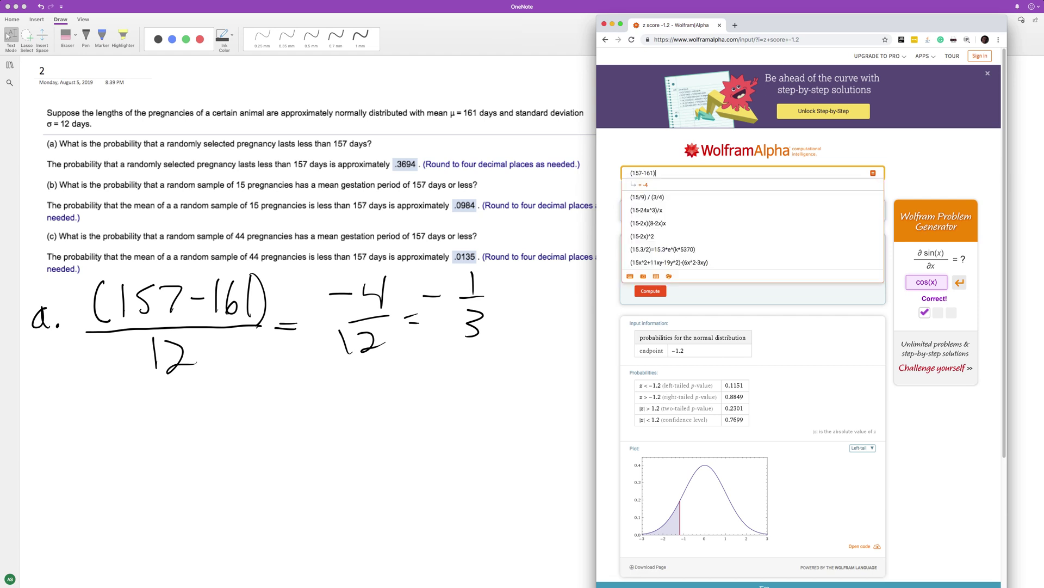
type("/12")
key("Return")
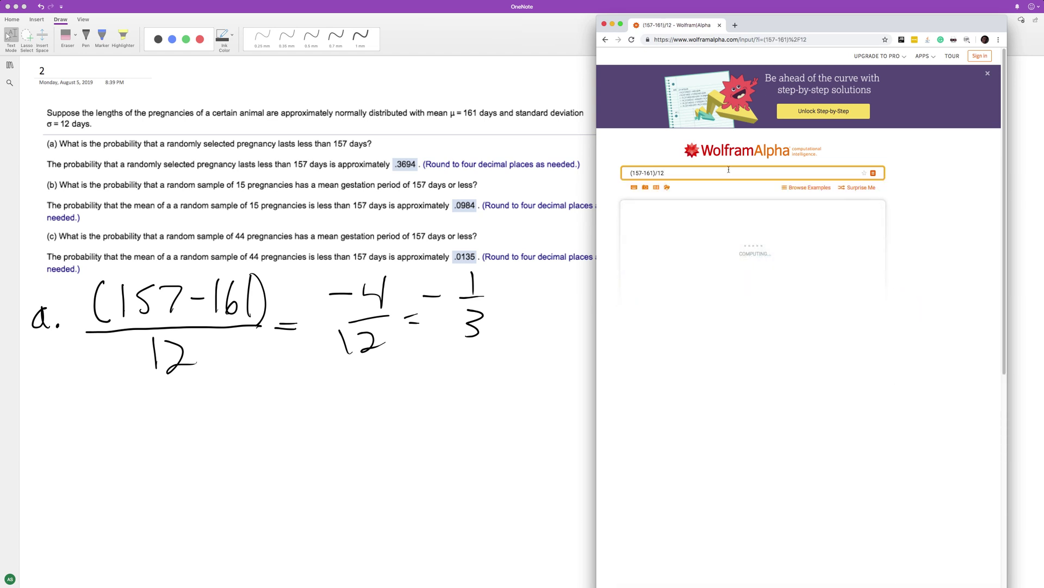
Look up z score -1/3 (left-tail 0.3694), then return to the notes.
type("z score -1/3")
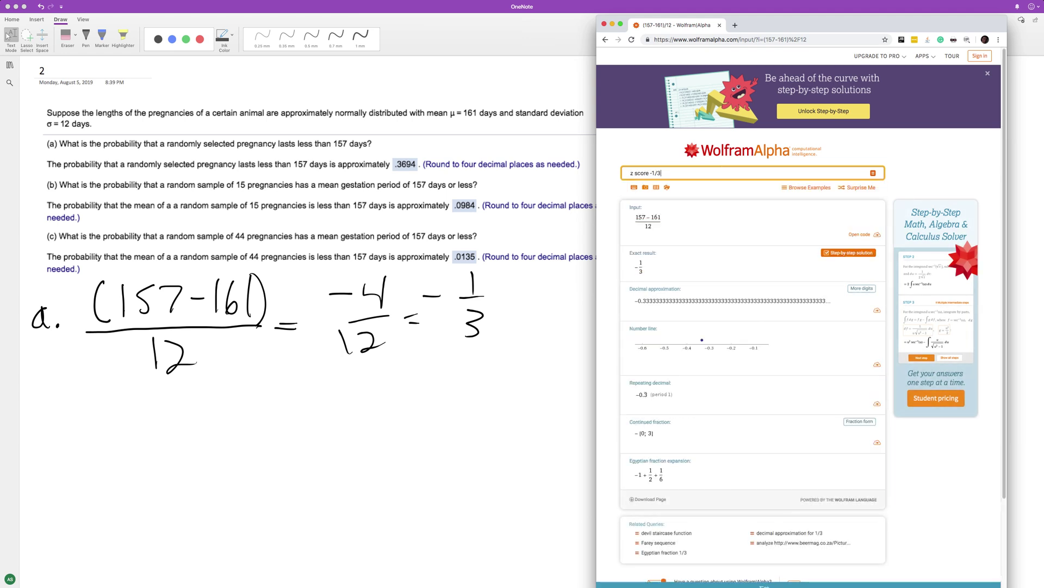
key("Return")
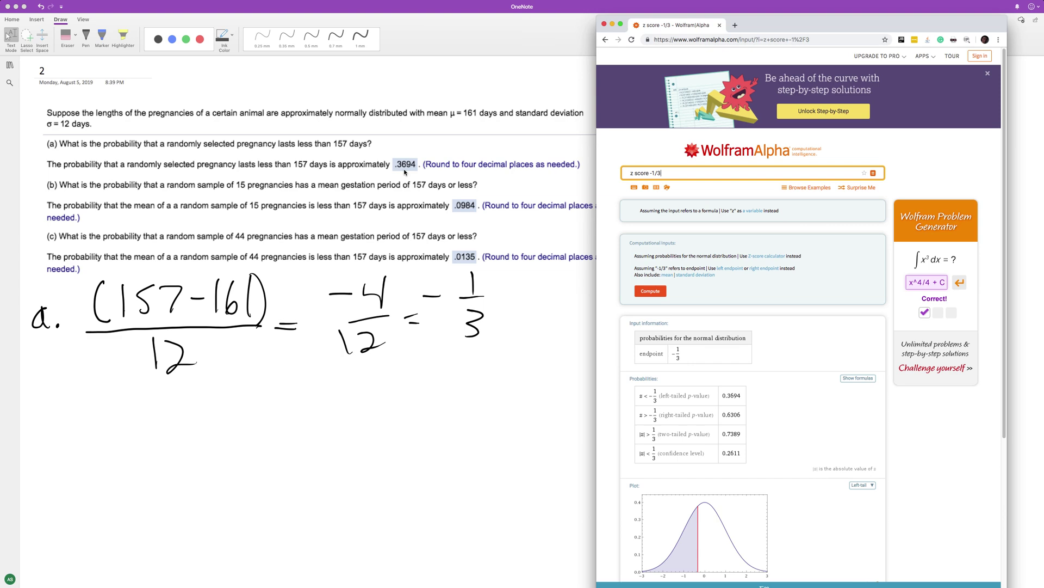
key("super+Tab")
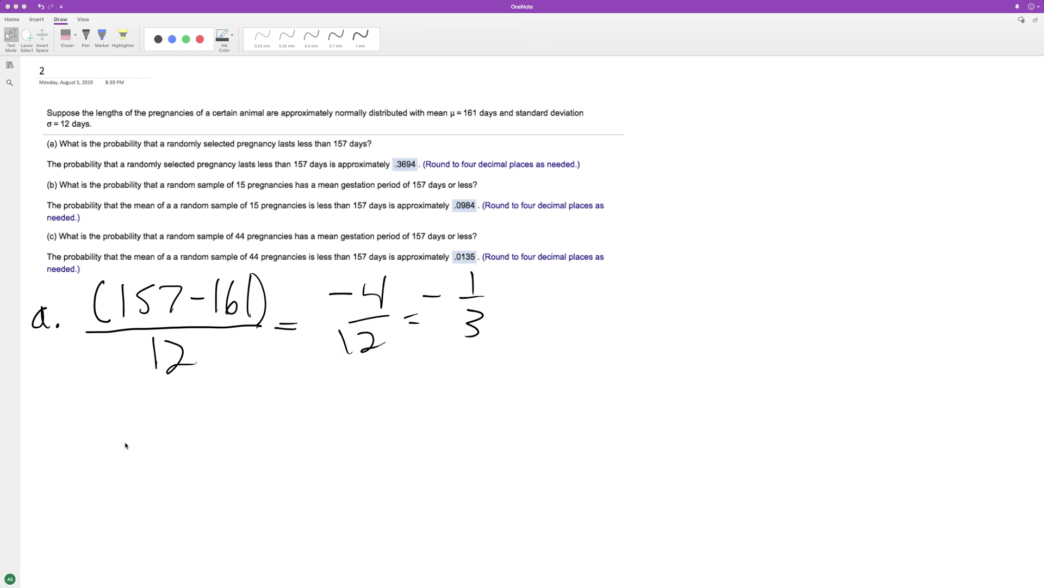
Undo a stray mark near .3694 and handwrite the label 'b.' below part a.
mouse_move(397, 155)
left_mouse_down()
mouse_move(390, 184)
mouse_move(416, 173)
mouse_move(395, 158)
left_mouse_up()
key("super+z")
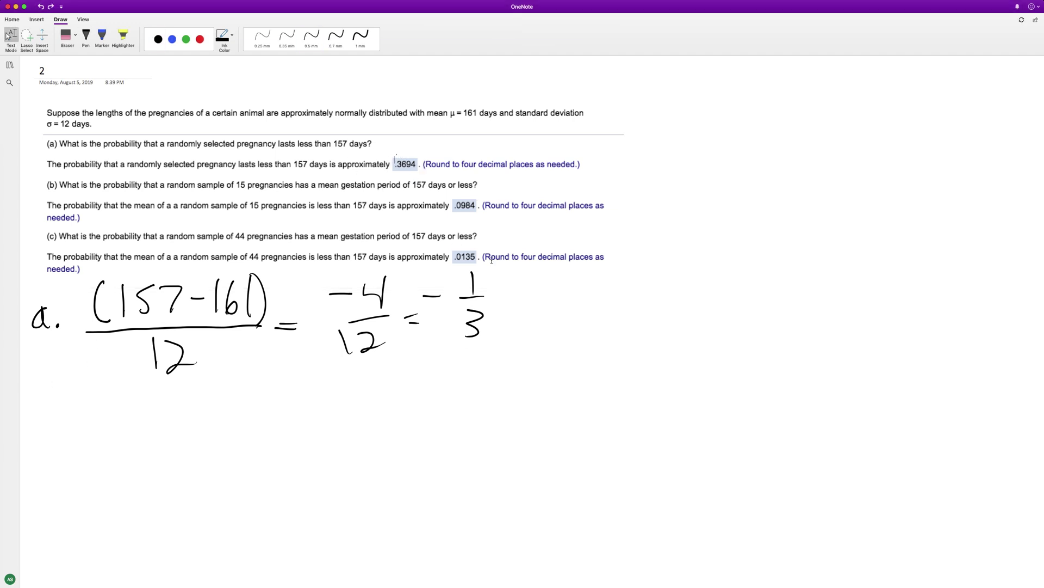
left_click(85, 37)
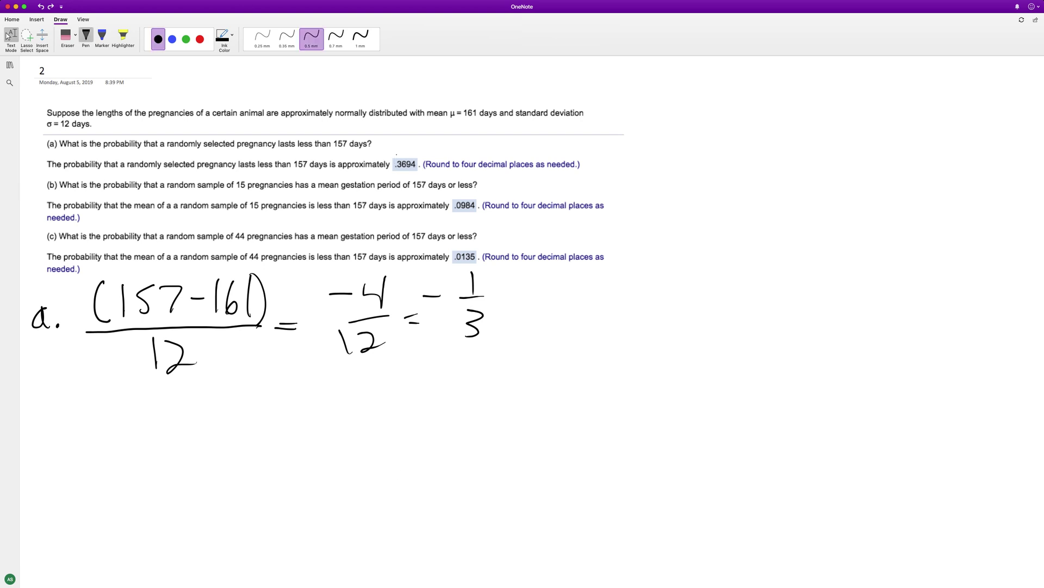
left_click_drag(31, 394, 30, 430)
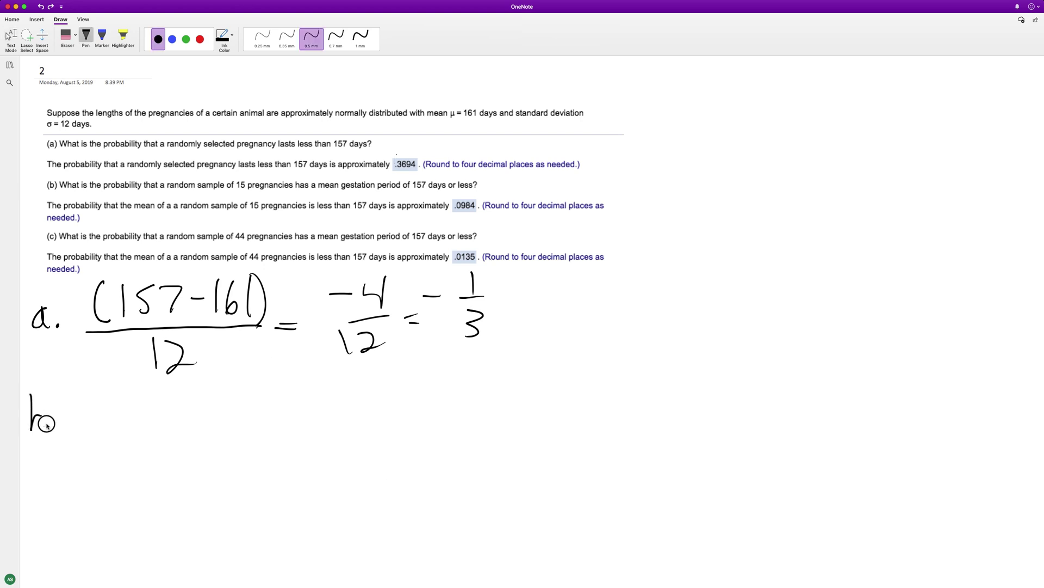
left_click(51, 429)
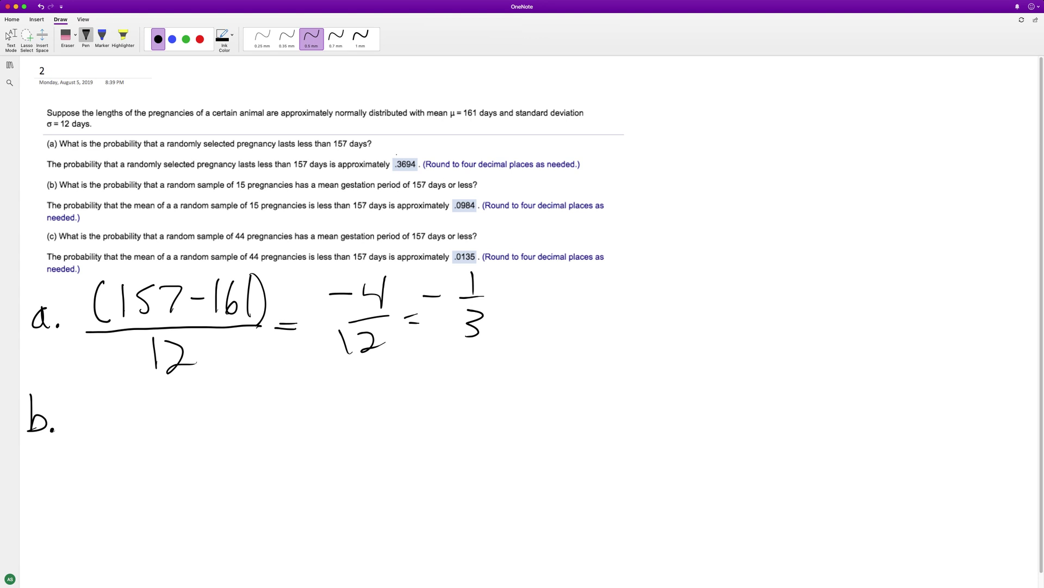
Write part b's numerator (157−161) with its fraction bar.
mouse_move(101, 390)
left_mouse_down()
mouse_move(104, 442)
mouse_move(118, 434)
left_mouse_up()
mouse_move(148, 397)
left_mouse_down()
mouse_move(132, 434)
mouse_move(200, 405)
left_mouse_up()
mouse_move(214, 386)
left_mouse_down()
mouse_move(212, 423)
mouse_move(224, 411)
left_mouse_up()
left_click_drag(251, 380, 251, 425)
left_click_drag(81, 453, 310, 426)
Write the denominator 12 over √15 beneath the fraction bar.
left_click_drag(163, 449, 165, 471)
left_click_drag(170, 454, 194, 467)
left_click_drag(144, 483, 211, 472)
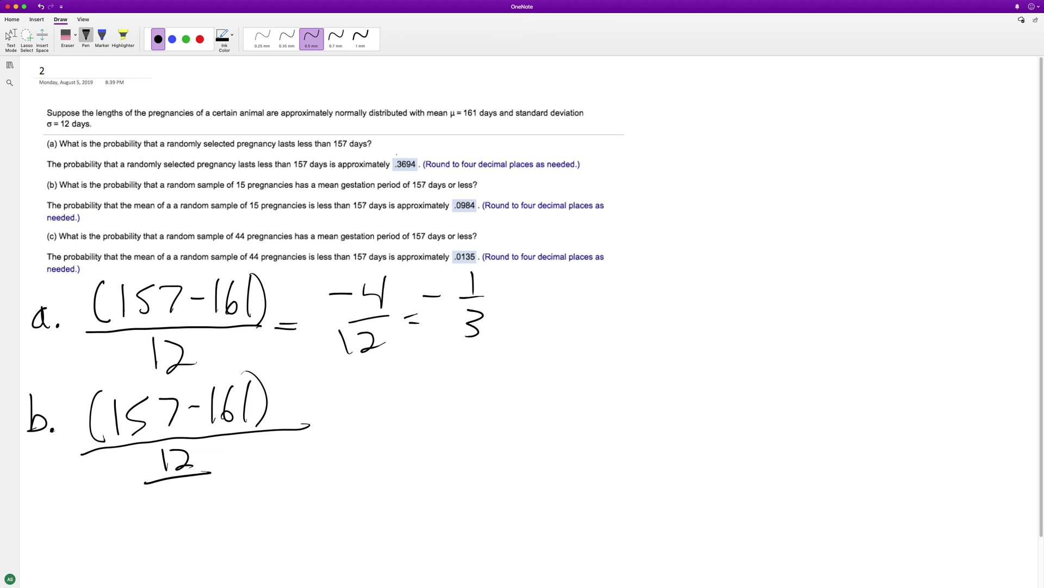
mouse_move(146, 493)
left_mouse_down()
mouse_move(154, 506)
mouse_move(194, 477)
left_mouse_up()
mouse_move(164, 490)
left_mouse_down()
mouse_move(195, 479)
mouse_move(178, 505)
left_mouse_up()
In Wolfram Alpha, evaluate (157-161)/(12/sqrt(15)), giving about −1.291.
left_click(10, 36)
key("super+Tab")
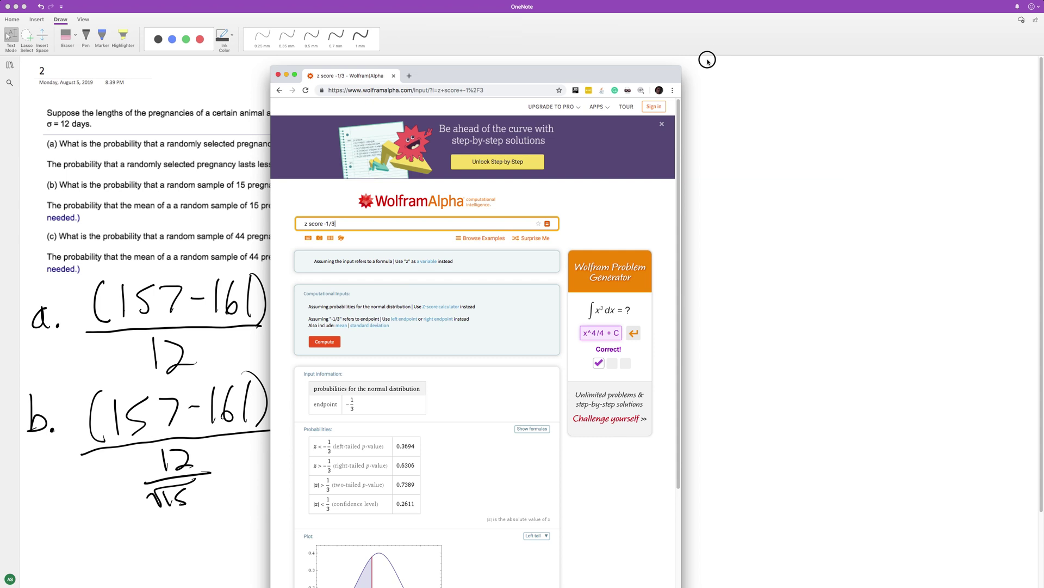
left_click(540, 42)
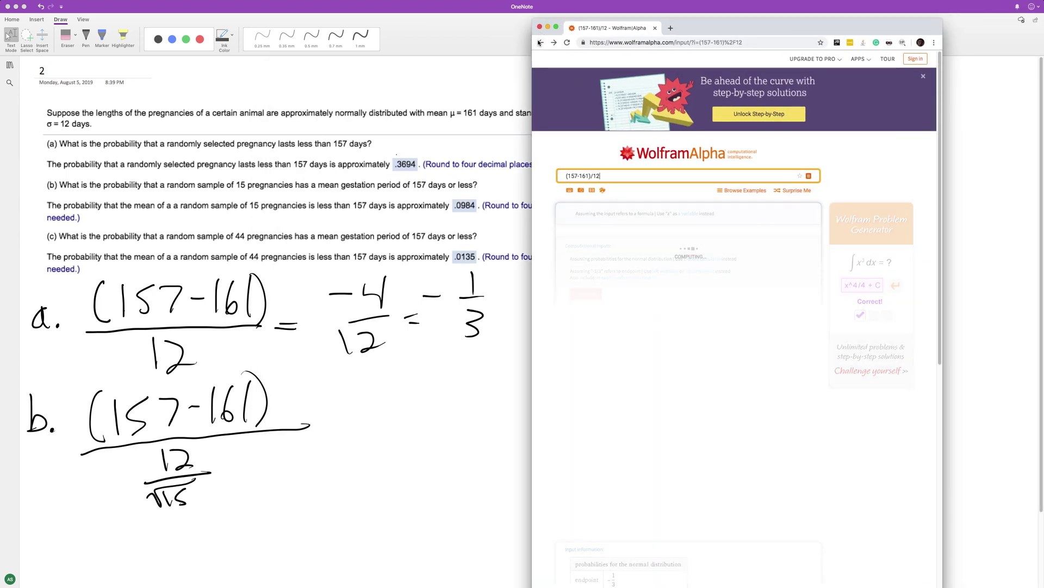
left_click(593, 175)
type("(12")
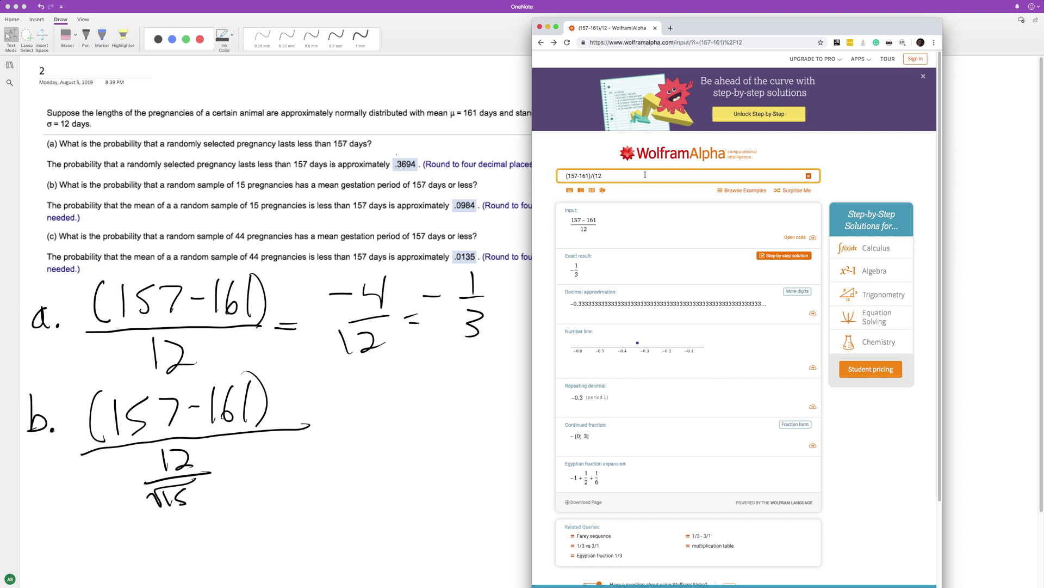
type("/sqrt(15)")
type(")")
key("Return")
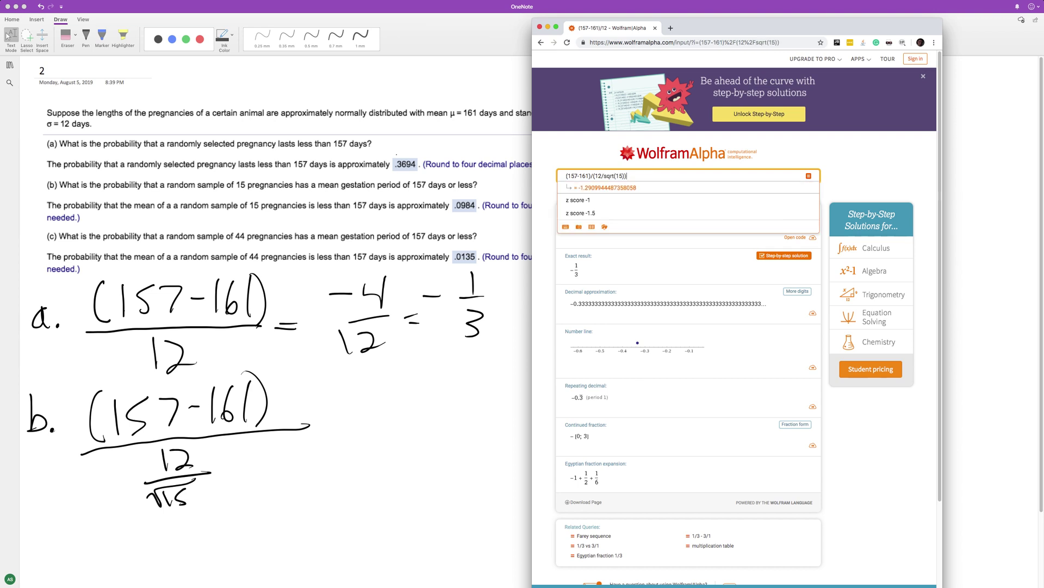
left_click_drag(730, 20, 732, 17)
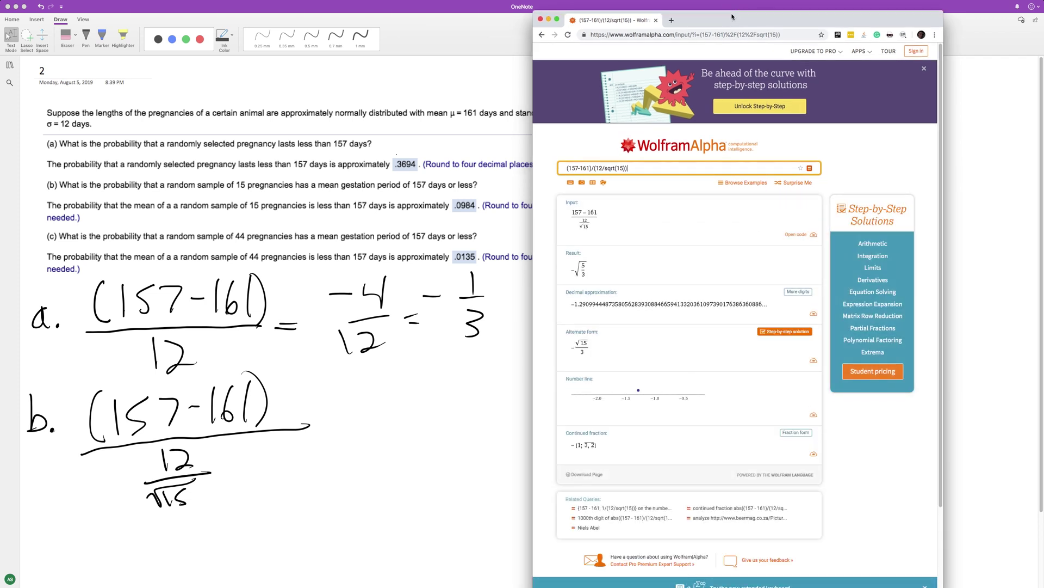
Look up z score -1.290994 (left-tail 0.09835), then hide the browser.
triple_click(586, 168)
type("z score ")
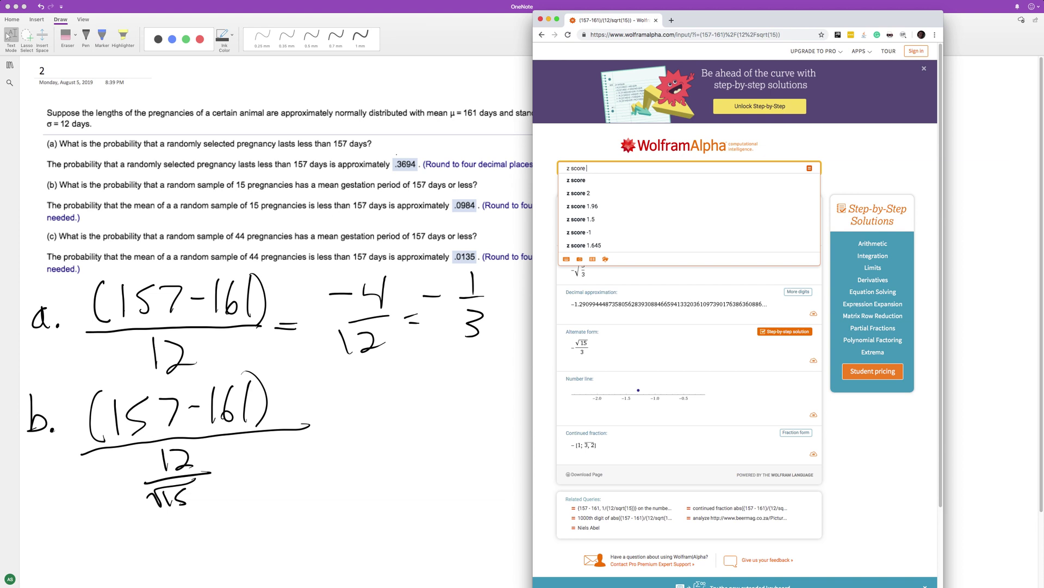
type("-1.290")
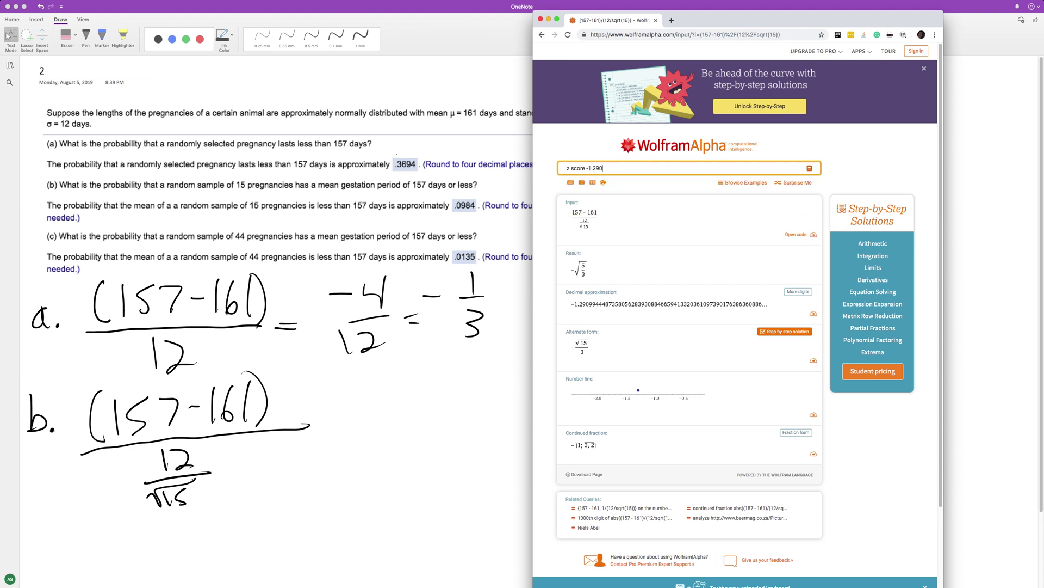
type("994")
key("Return")
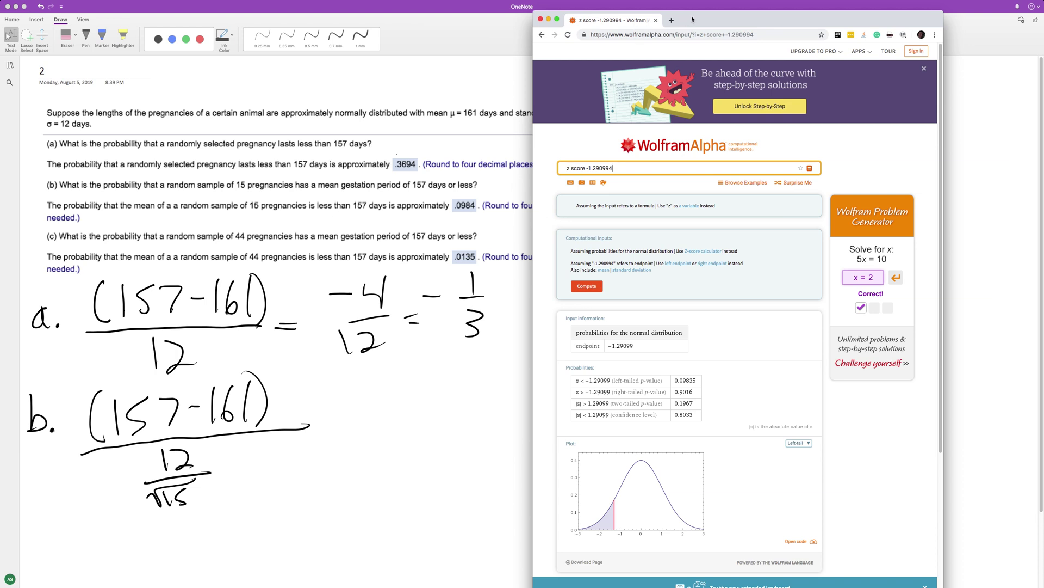
left_click_drag(710, 20, 710, 21)
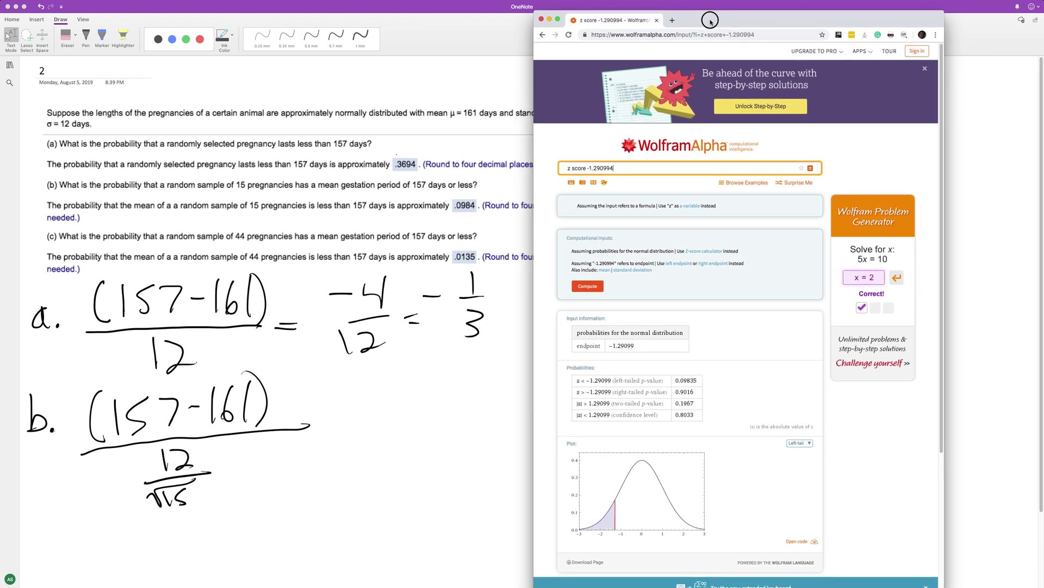
double_click(710, 21)
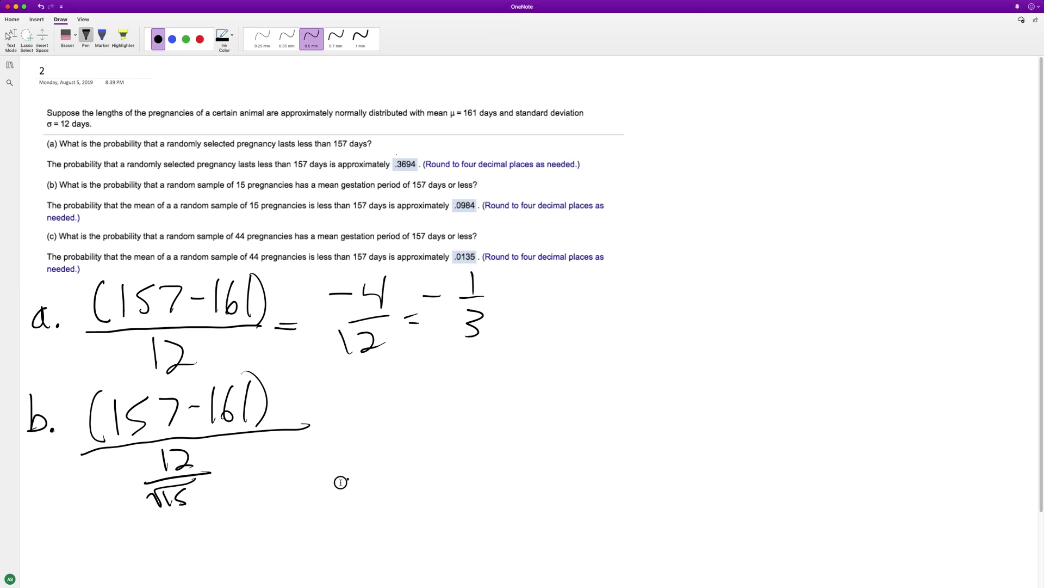
Handwrite 'c.' and the numerator (157−161) with a fraction bar beside part b.
left_click_drag(349, 479, 354, 504)
left_click(368, 496)
mouse_move(412, 429)
left_mouse_down()
mouse_move(402, 472)
mouse_move(418, 462)
left_mouse_up()
left_click_drag(430, 435, 427, 461)
mouse_move(430, 435)
left_mouse_down()
mouse_move(441, 433)
mouse_move(459, 458)
left_mouse_up()
left_click_drag(481, 444, 500, 449)
mouse_move(520, 419)
left_mouse_down()
mouse_move(512, 441)
mouse_move(536, 450)
left_mouse_up()
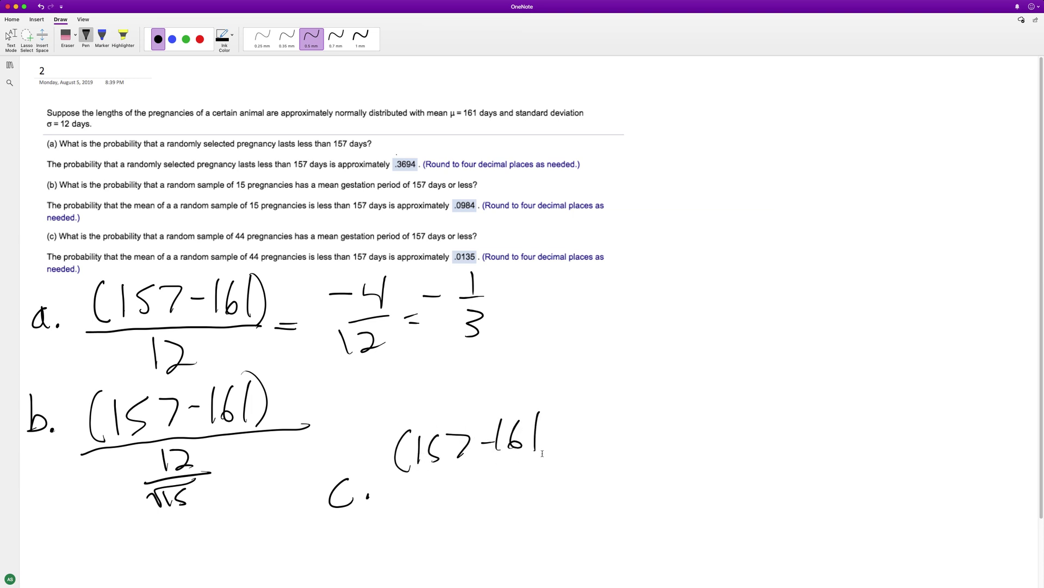
left_click_drag(542, 406, 551, 450)
left_click_drag(387, 487, 589, 449)
Write the denominator 12 over √44 and leave inking mode.
mouse_move(466, 476)
left_mouse_down()
mouse_move(466, 500)
mouse_move(501, 493)
mouse_move(510, 510)
left_mouse_up()
mouse_move(447, 525)
left_mouse_down()
mouse_move(509, 514)
mouse_move(489, 544)
mouse_move(500, 547)
left_mouse_up()
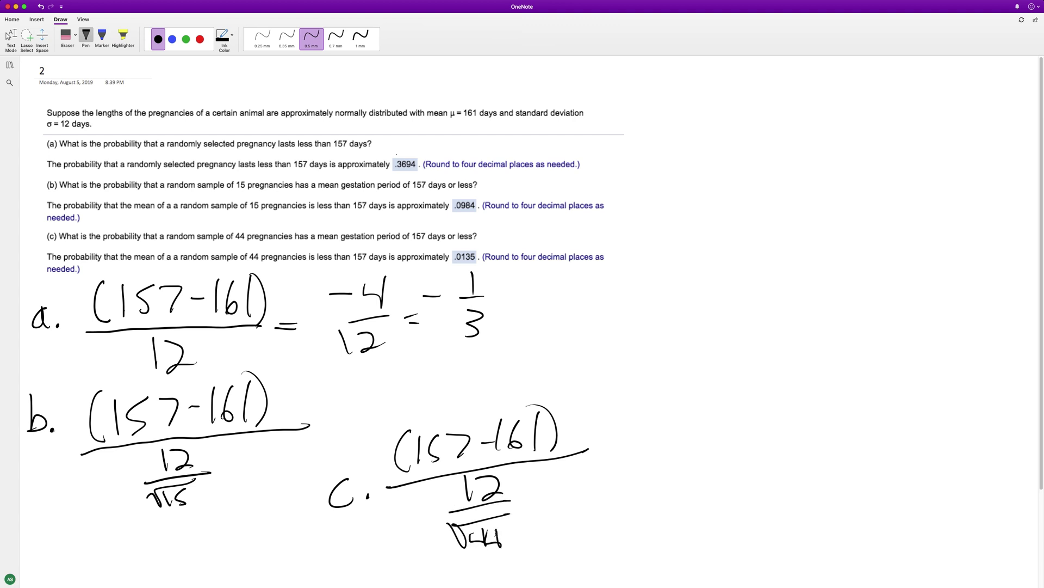
key("Escape")
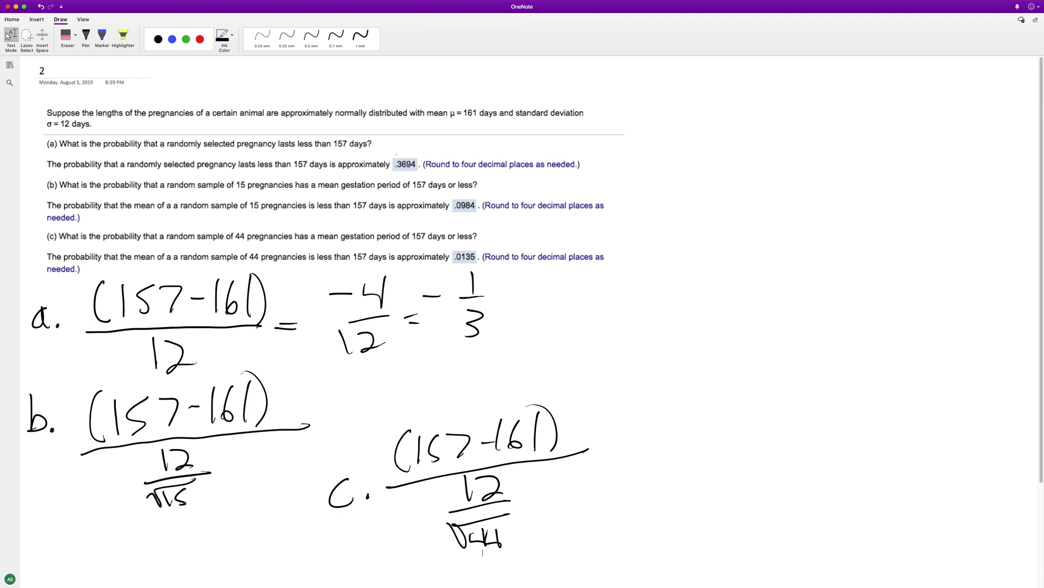
In Wolfram Alpha, change √15 to √44 in part b's expression and evaluate it (≈ −2.211).
key("super+Tab")
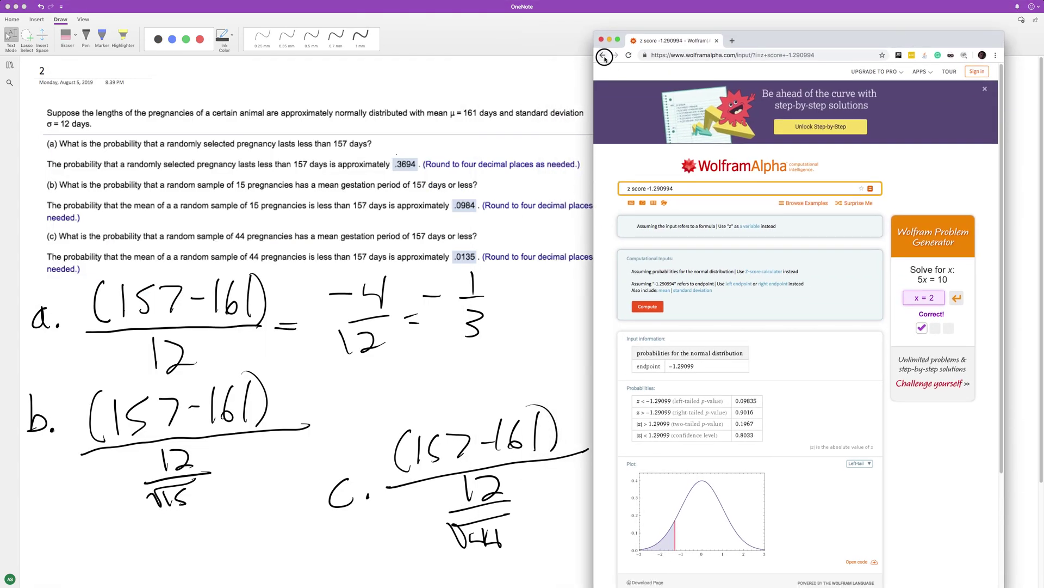
left_click(604, 56)
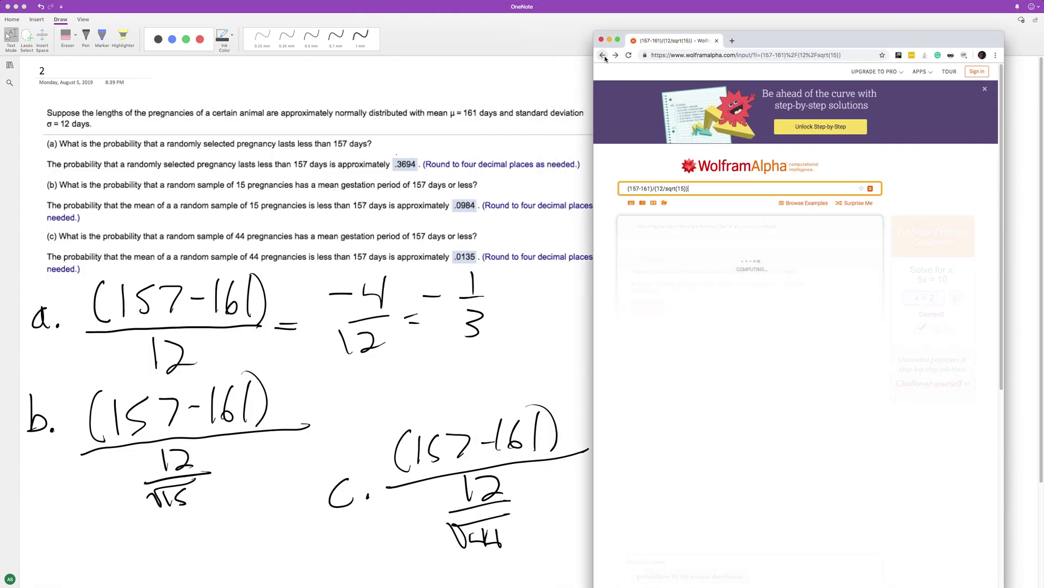
double_click(682, 189)
type("44")
key("Return")
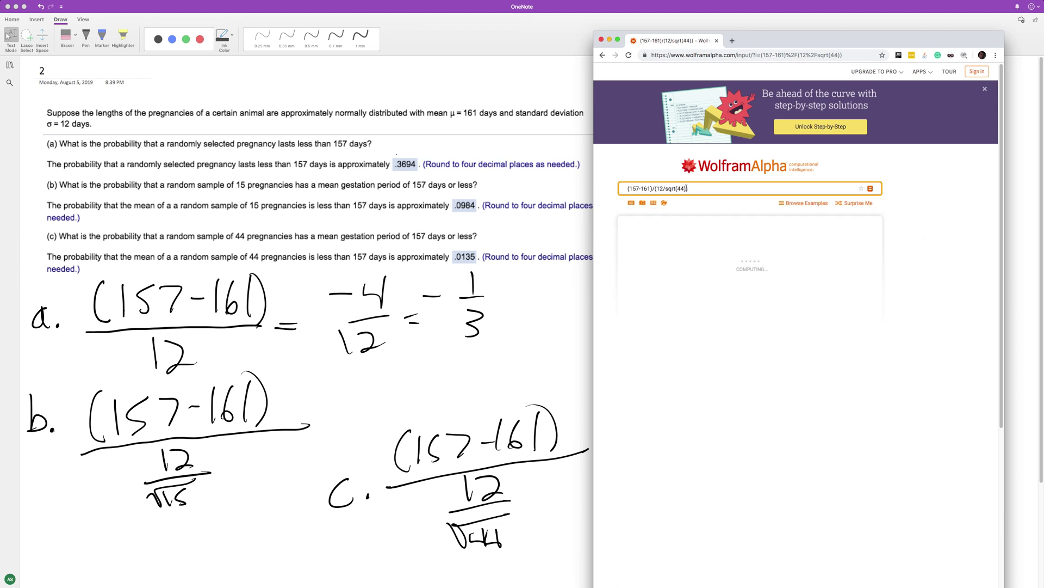
Look up z score -2.211 (left-tail 0.01352), then hide the browser.
triple_click(686, 189)
type("z scor")
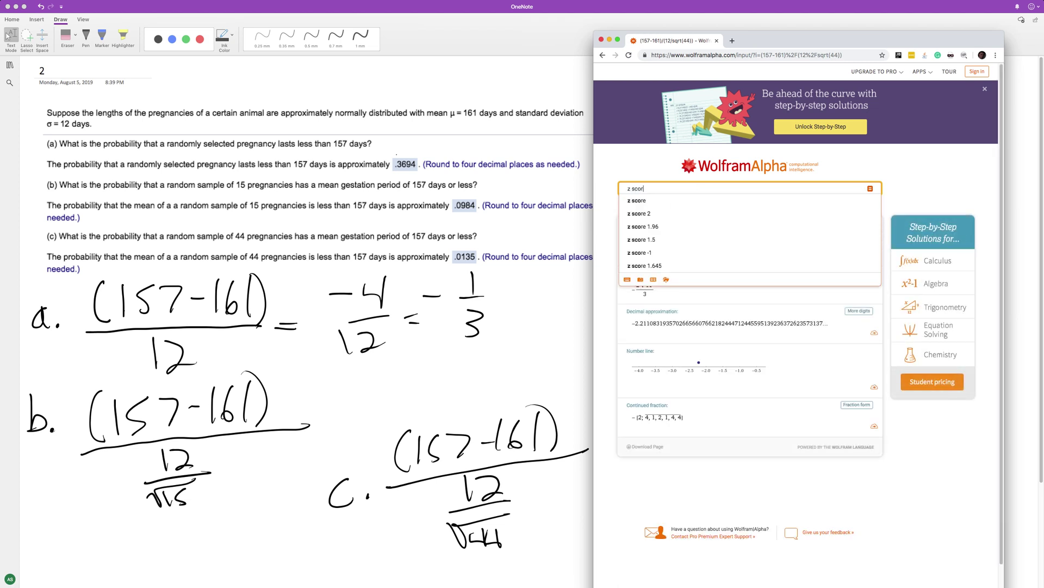
type("e -2.")
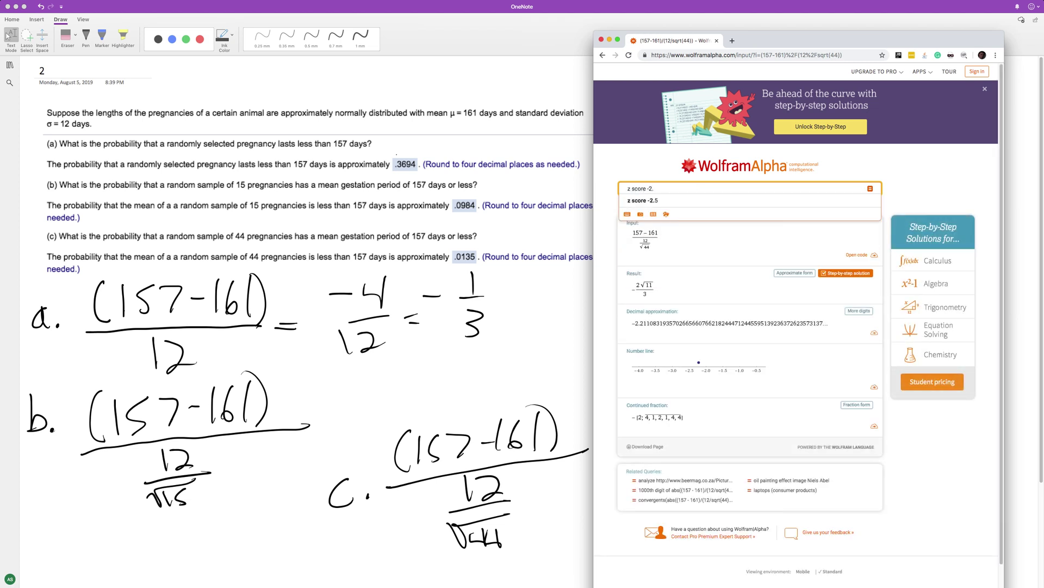
type("211")
key("Return")
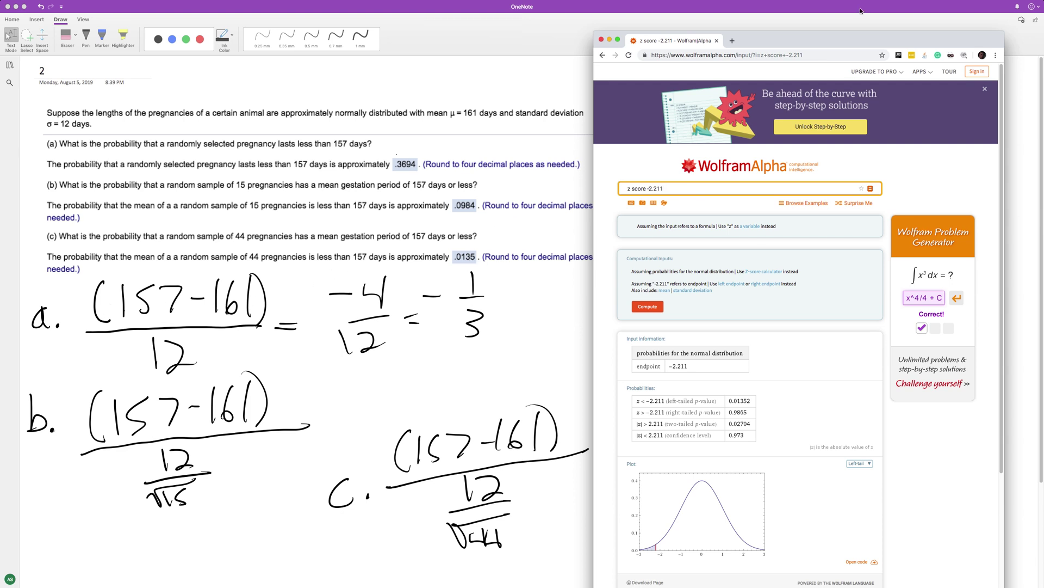
double_click(838, 38)
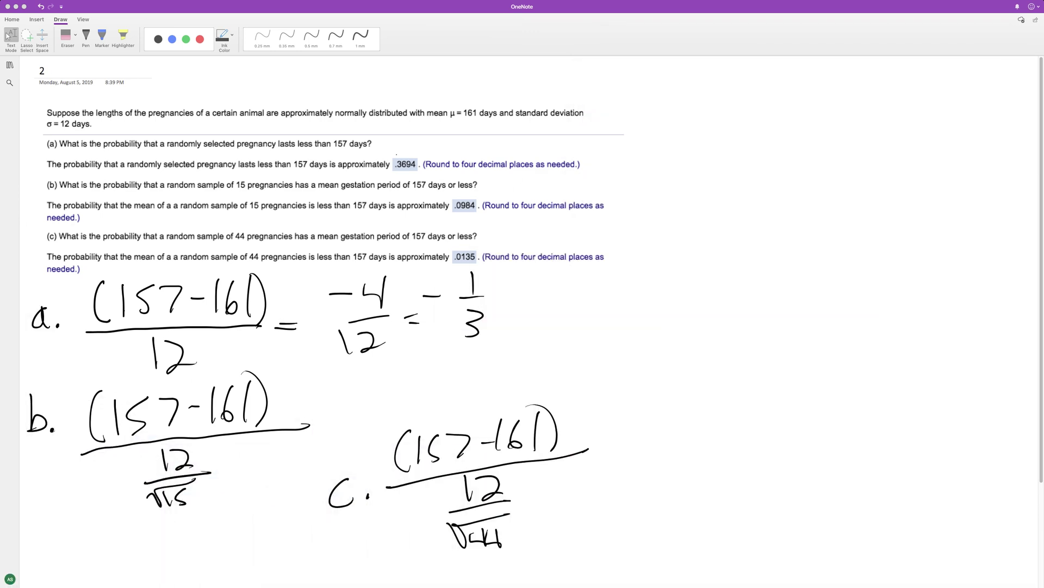